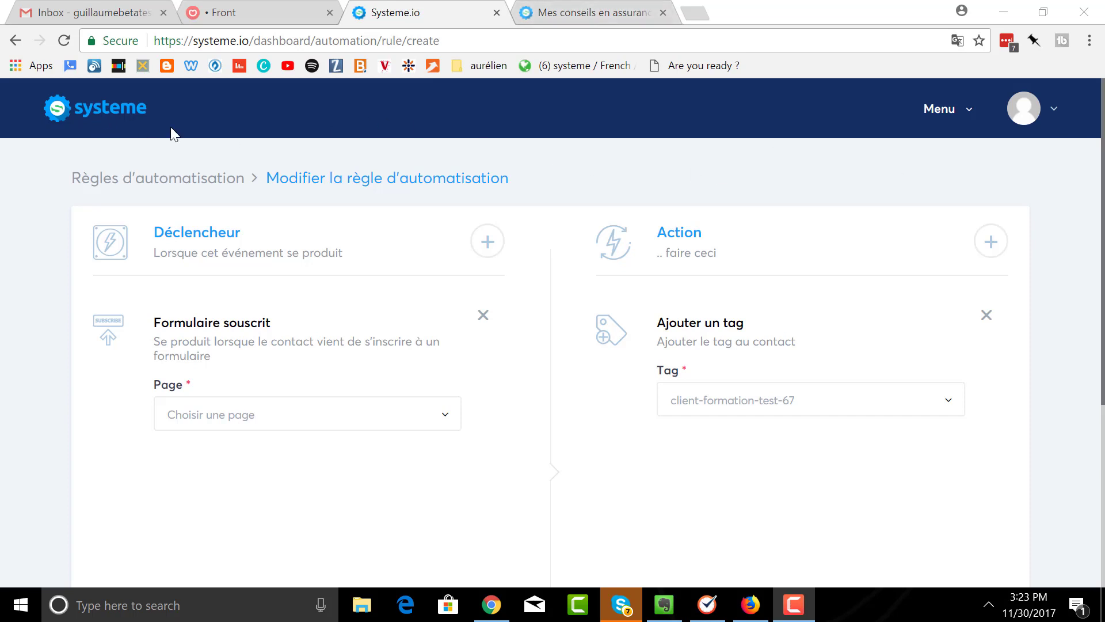
# - View the live version of the "Mes conseils en assurance" capture page from the pages and forms list
pyautogui.click(940, 123)
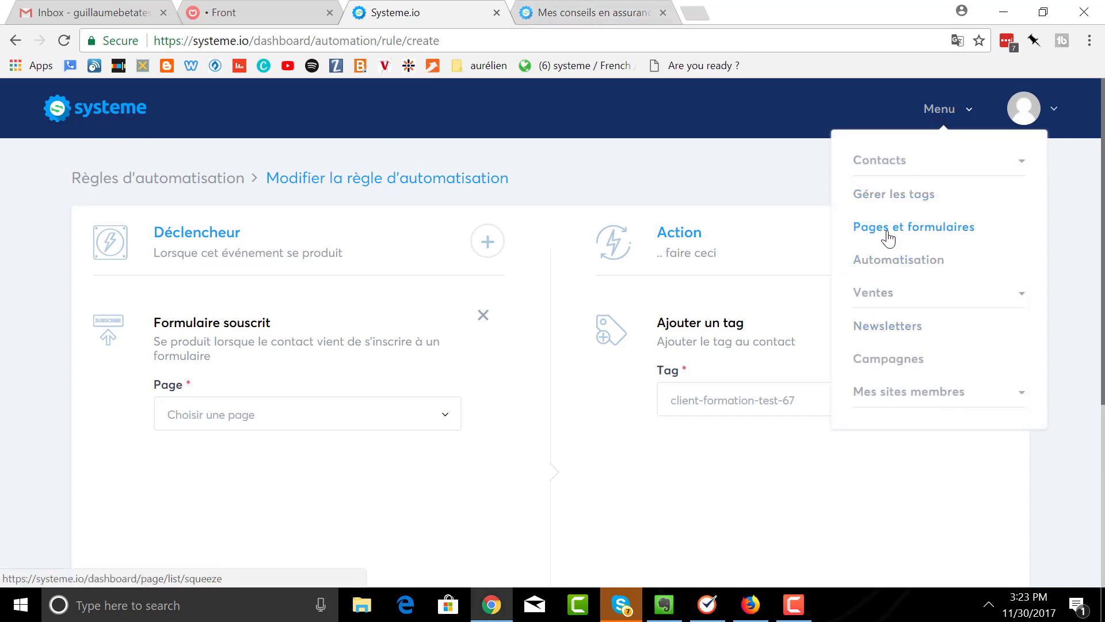
pyautogui.click(854, 231)
pyautogui.moveTo(173, 472)
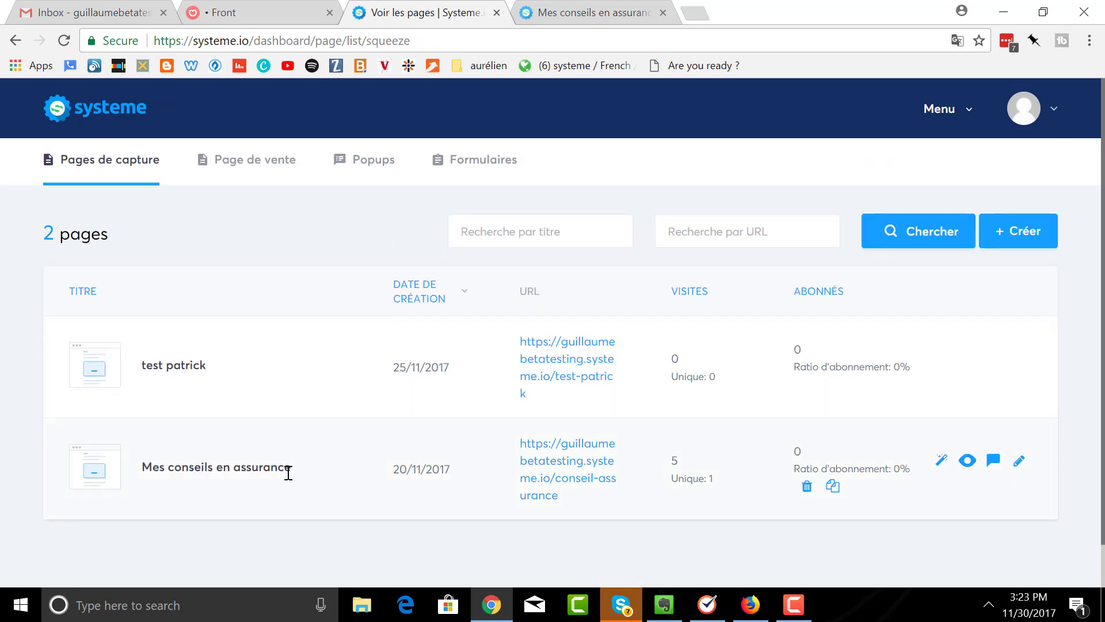
pyautogui.click(963, 465)
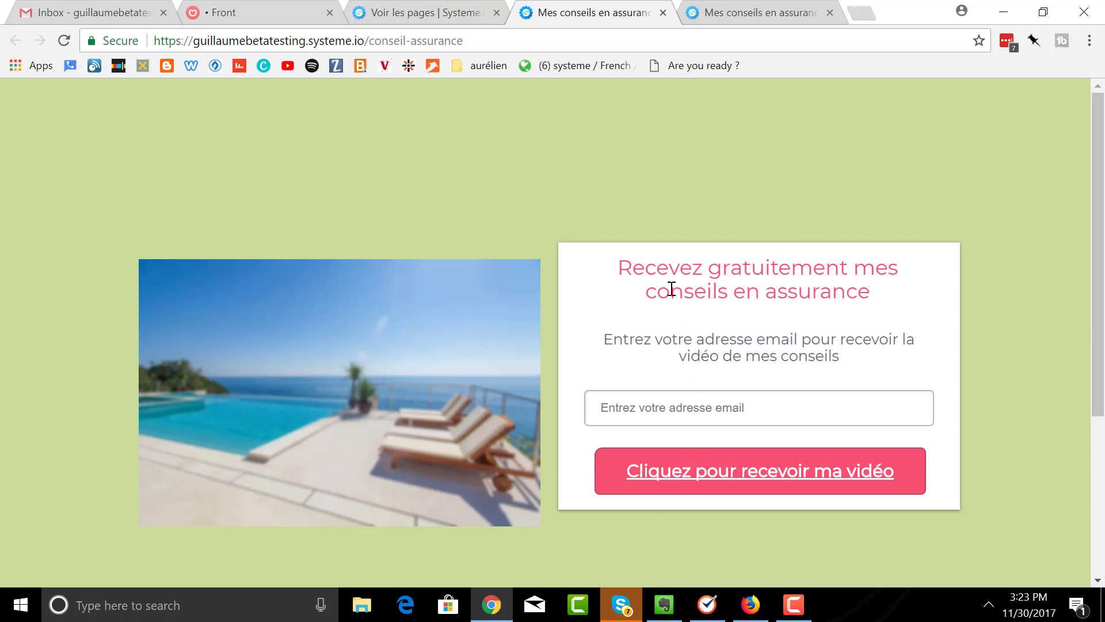
# - Return to the systeme.io dashboard and start a new automation rule with the "Formulaire souscrit" trigger
pyautogui.click(414, 12)
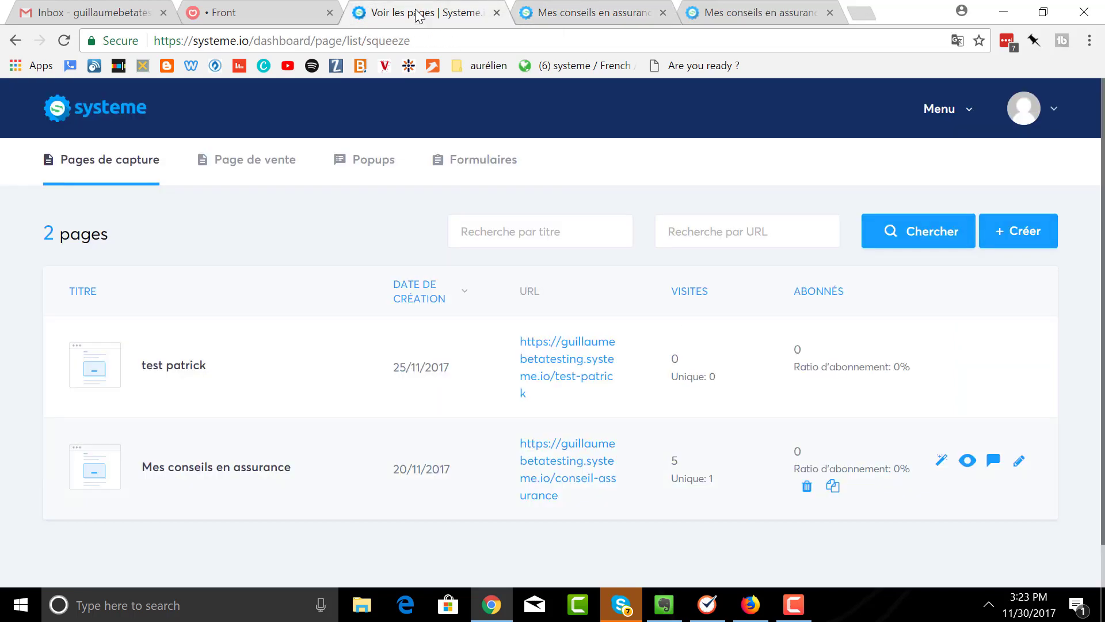
pyautogui.click(942, 115)
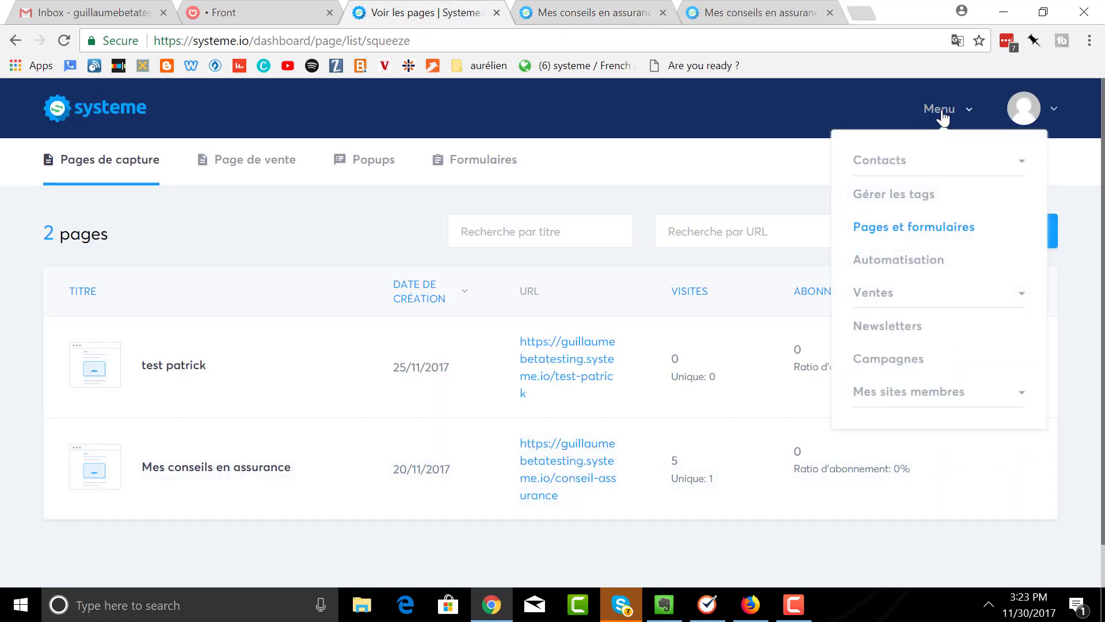
pyautogui.click(908, 259)
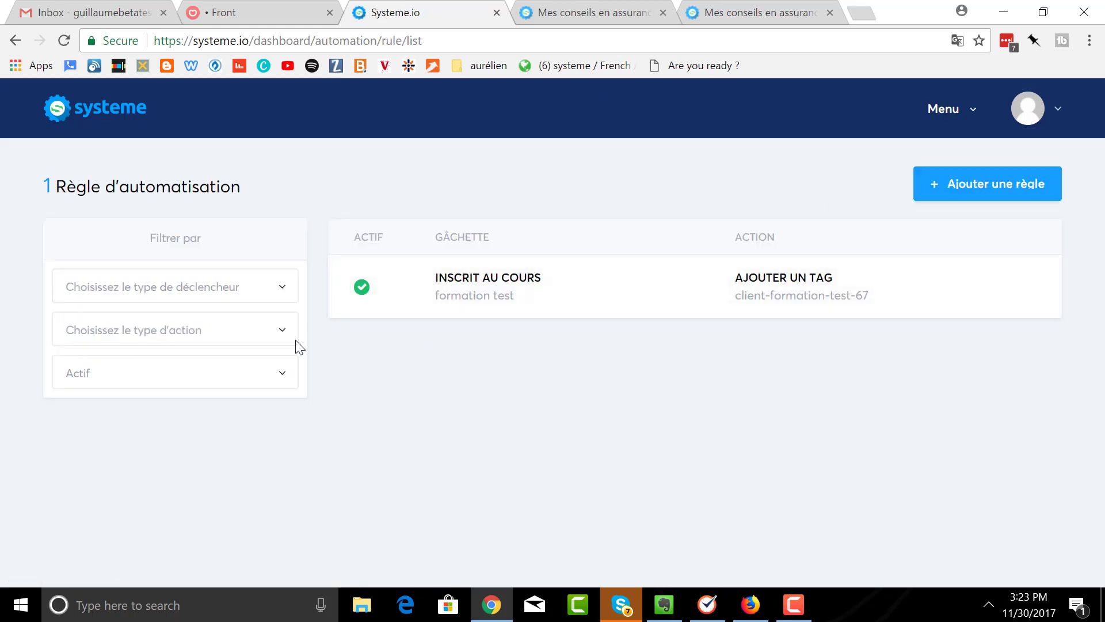
pyautogui.click(960, 196)
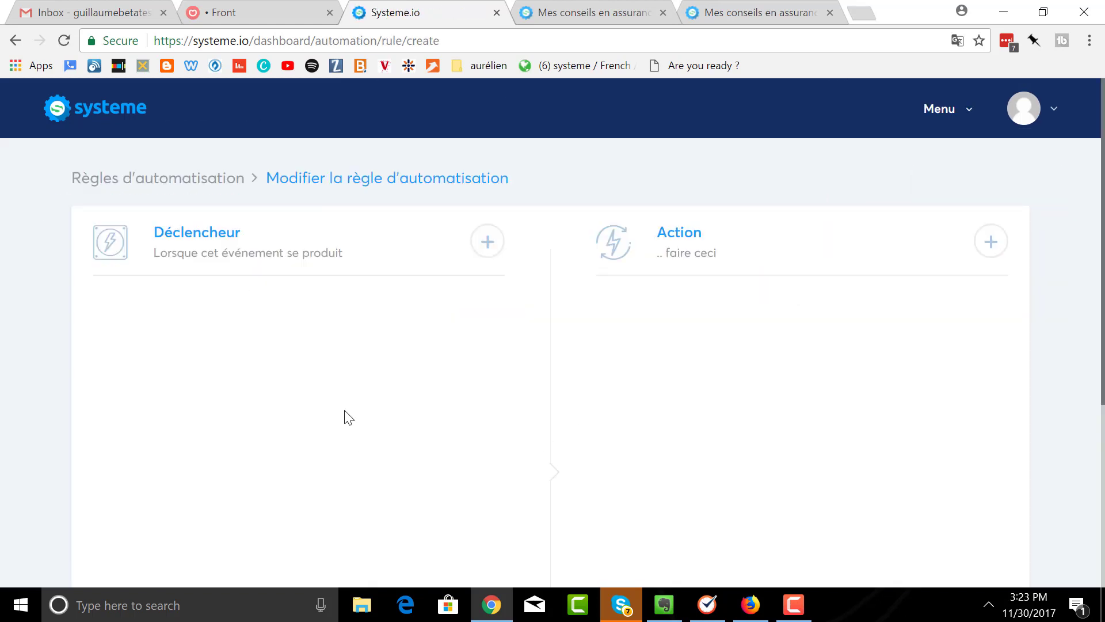
pyautogui.click(487, 245)
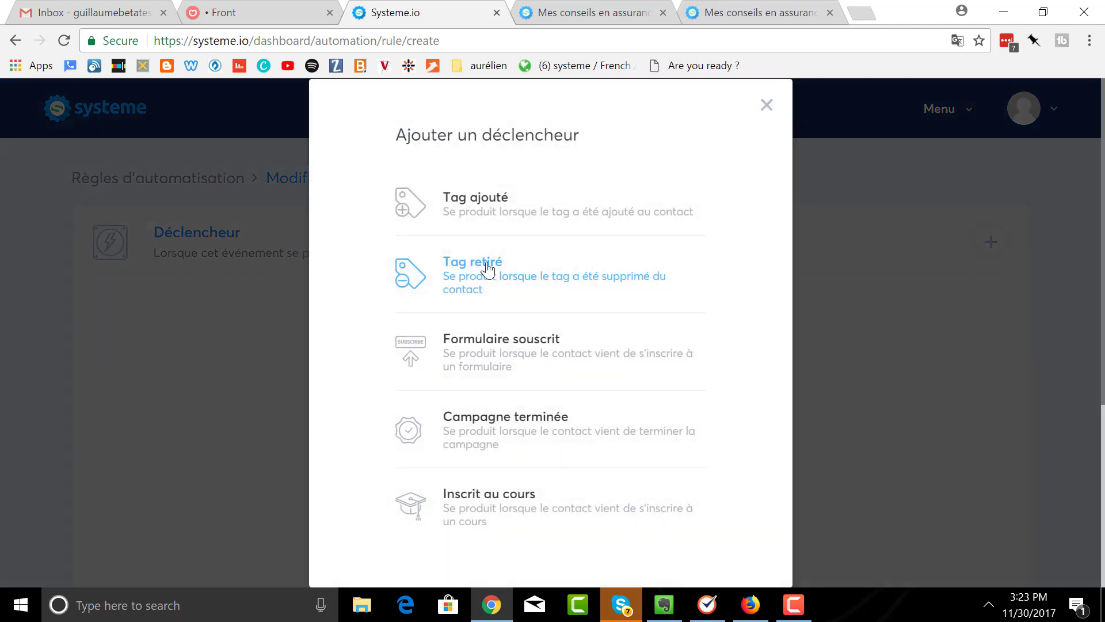
pyautogui.click(499, 363)
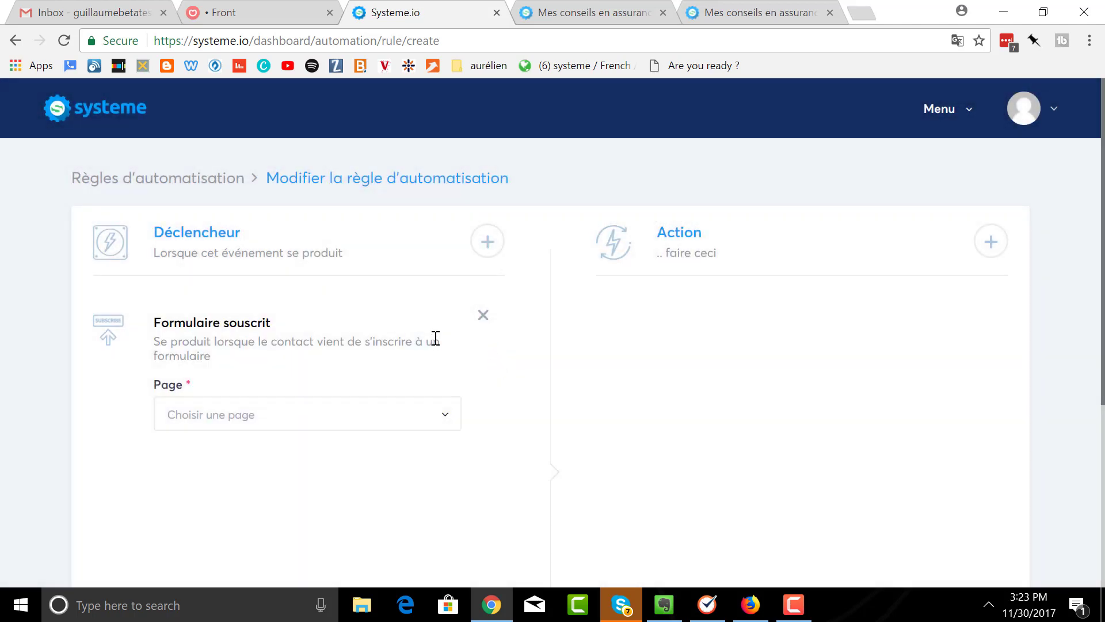
# - Add the "Ajouter un tag" action to the automation rule and try to save the rule
pyautogui.click(991, 243)
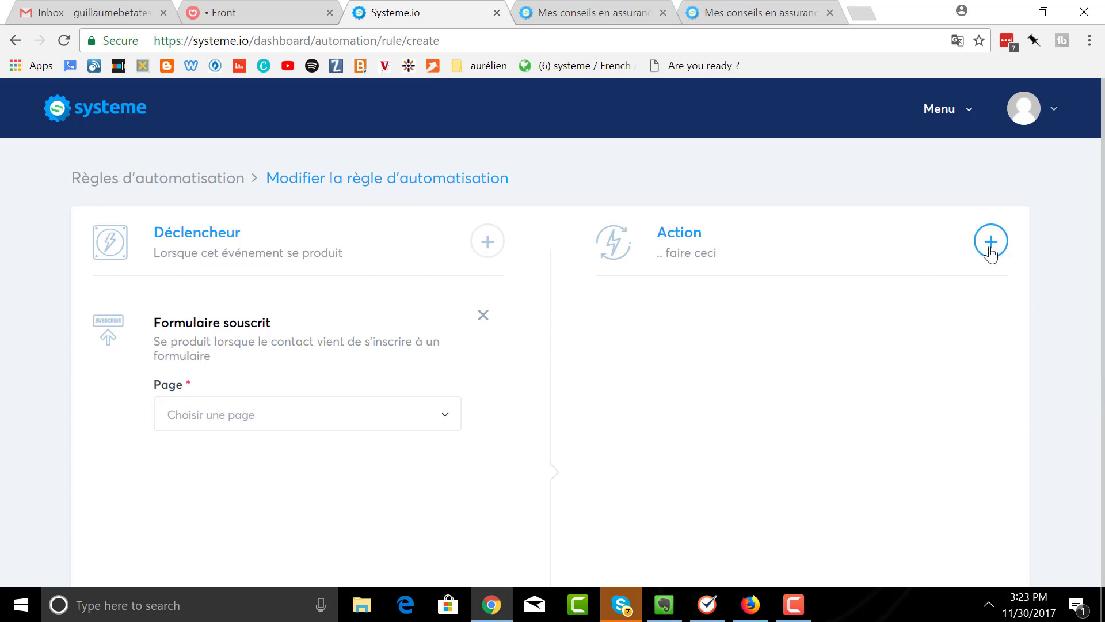
pyautogui.click(532, 338)
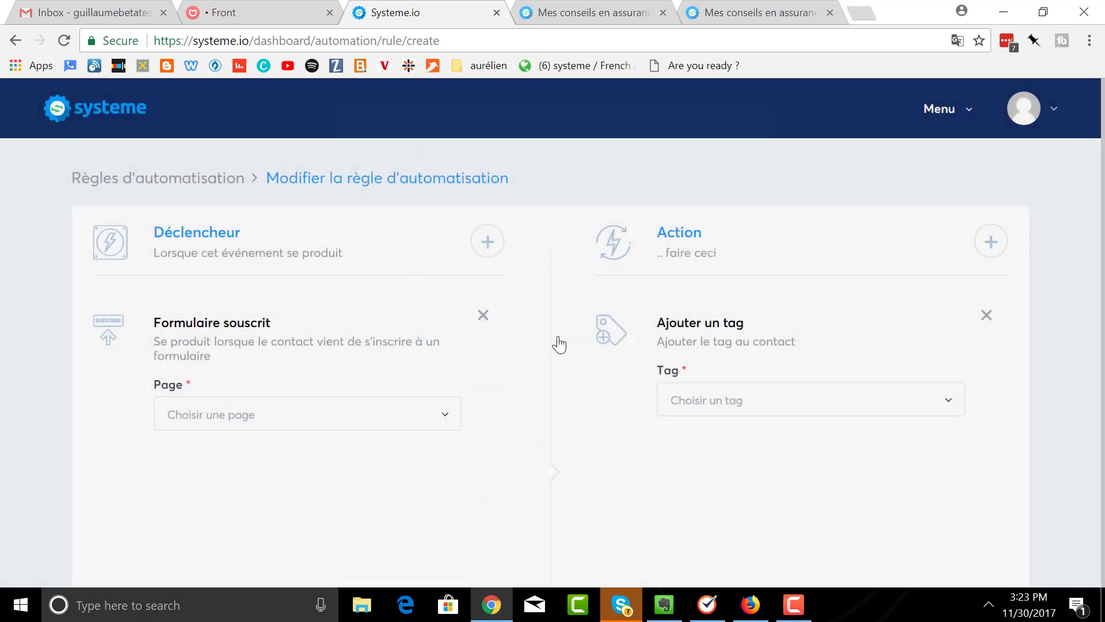
pyautogui.scroll(-5, 967, 444)
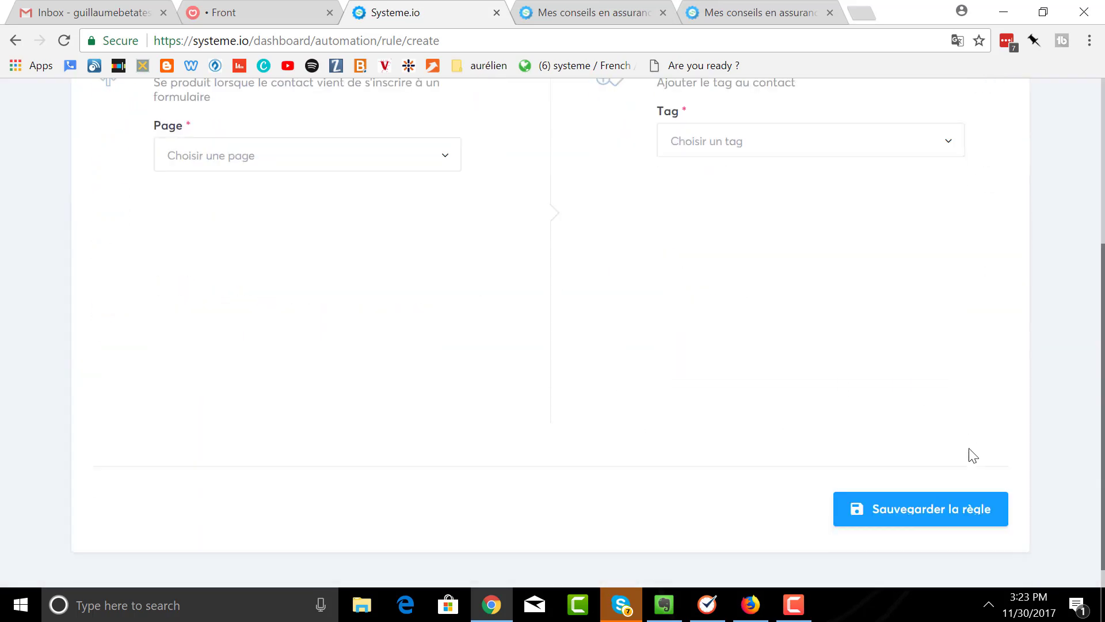
pyautogui.click(917, 521)
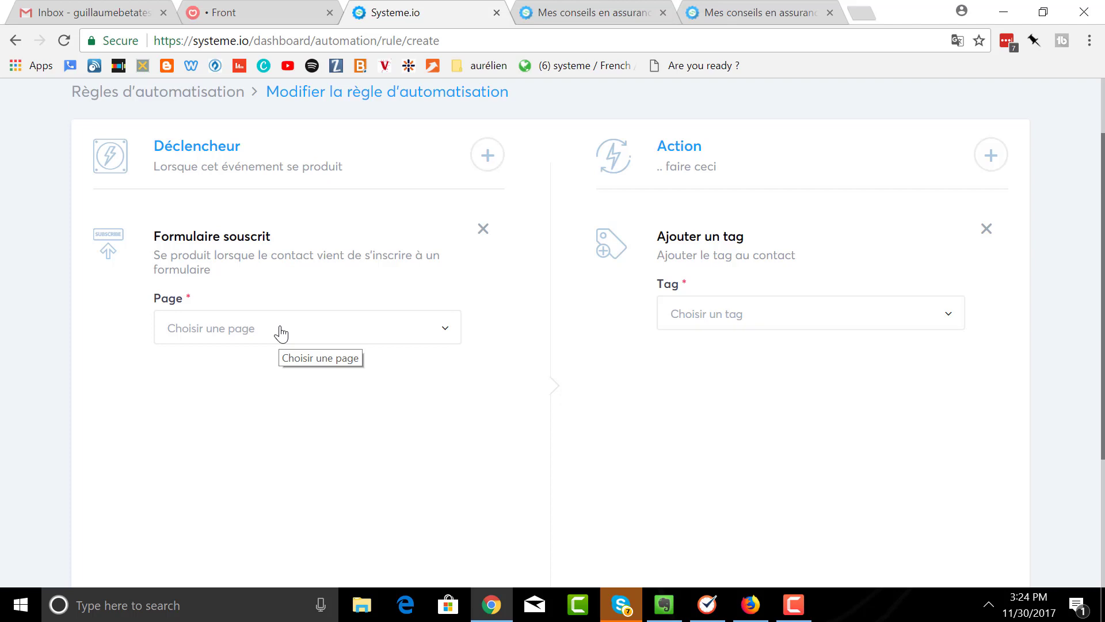
# - Review the tags assigned in the contact list and the account's list of tags
pyautogui.scroll(2, 150, 205)
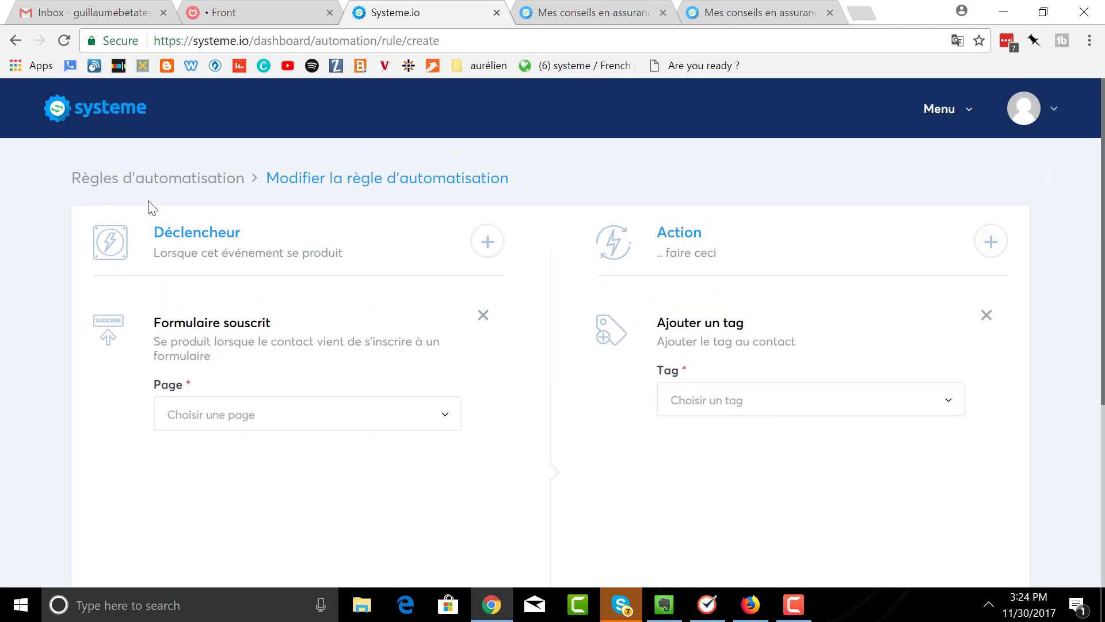
pyautogui.click(933, 112)
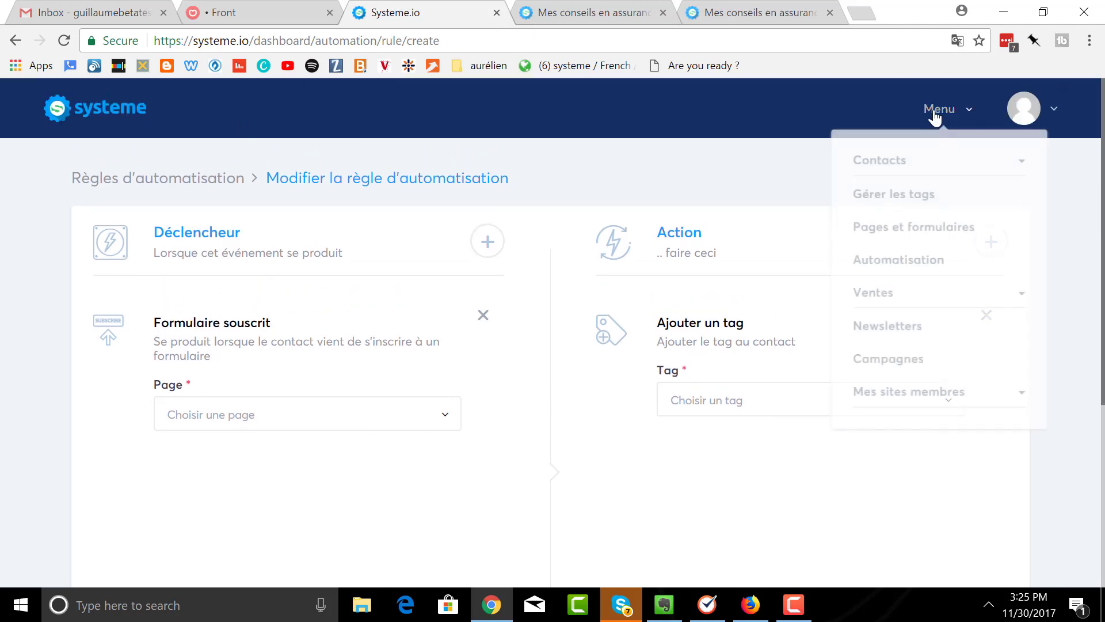
pyautogui.click(881, 164)
pyautogui.click(889, 185)
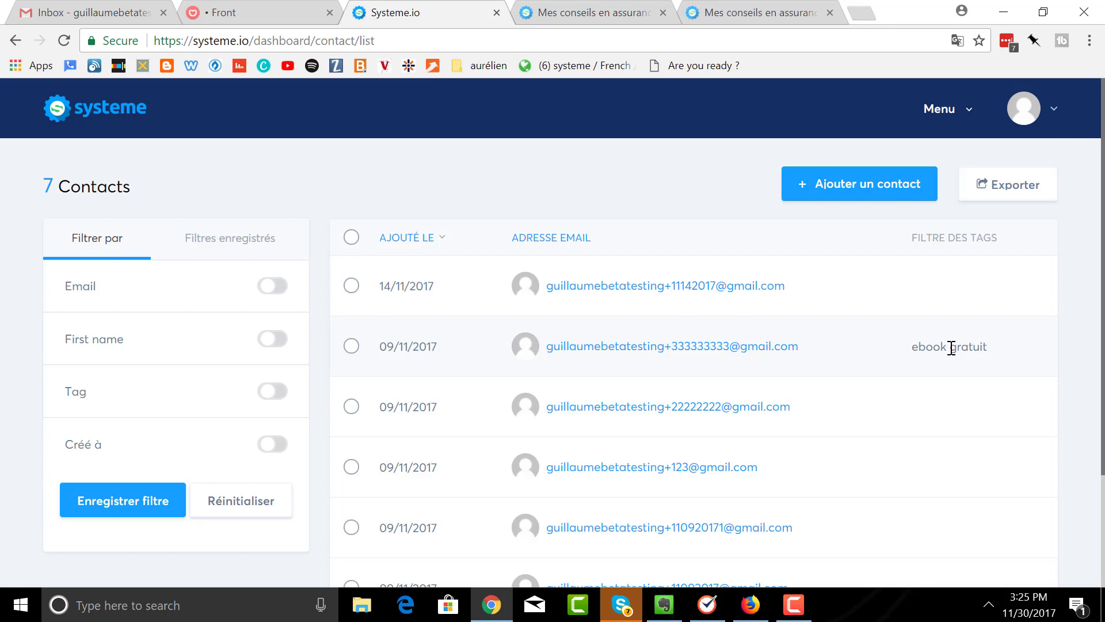
pyautogui.click(948, 115)
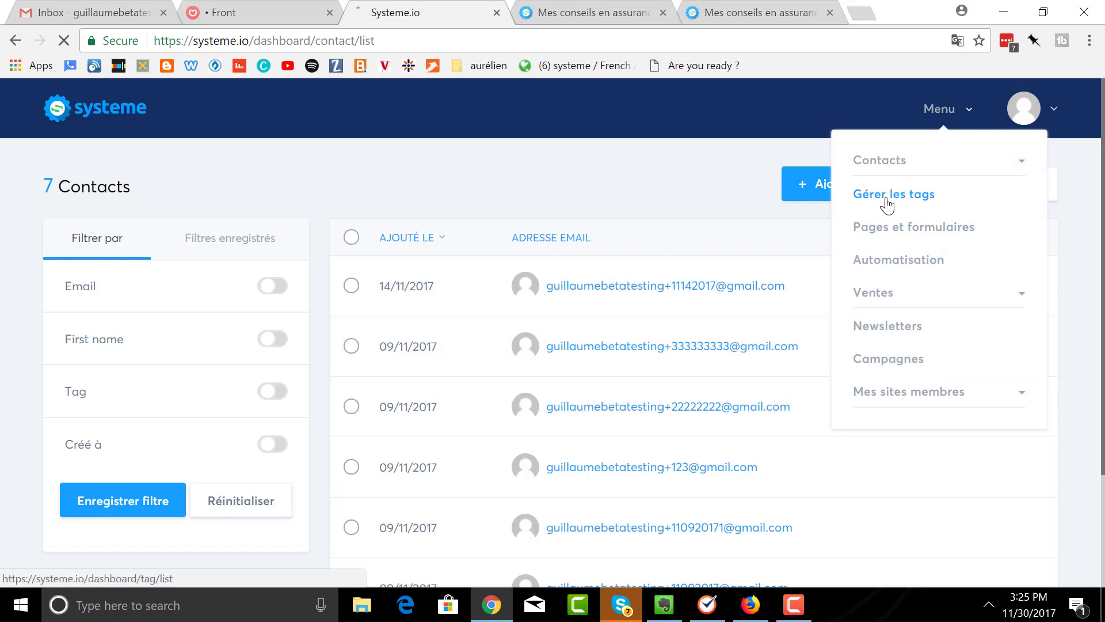
pyautogui.click(881, 194)
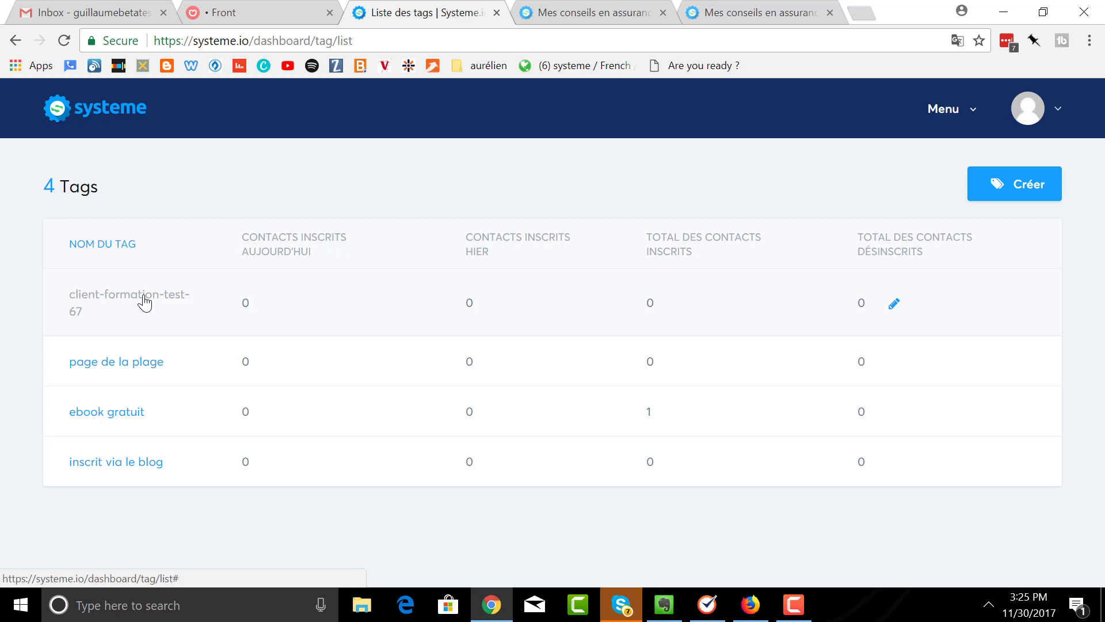
# - View the sales offers list and return to the list of tags
pyautogui.click(951, 115)
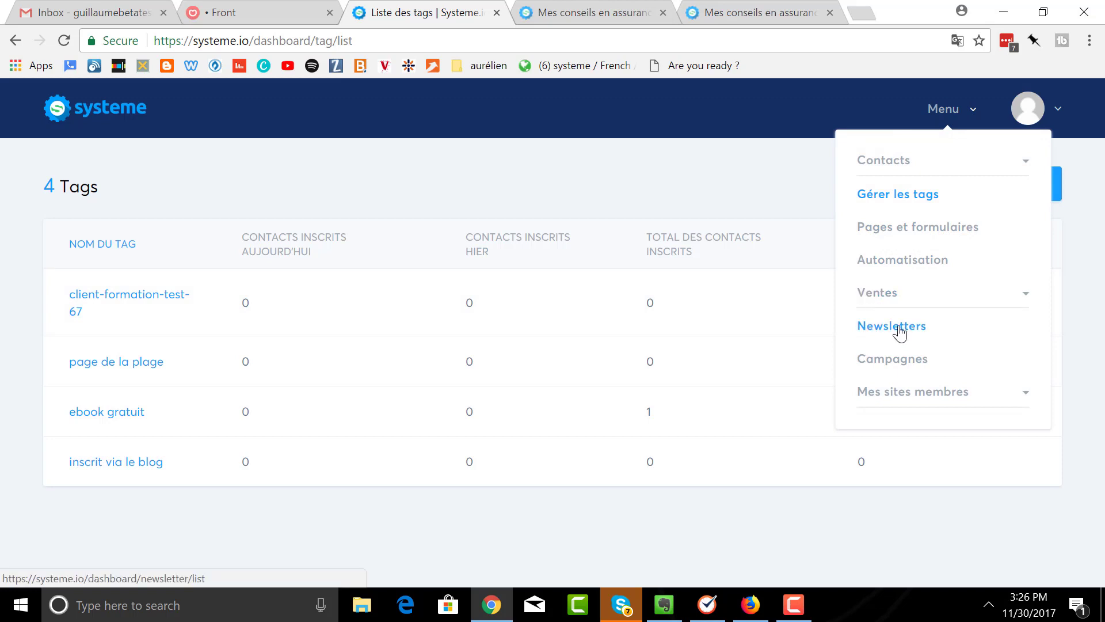
pyautogui.click(887, 297)
pyautogui.click(890, 324)
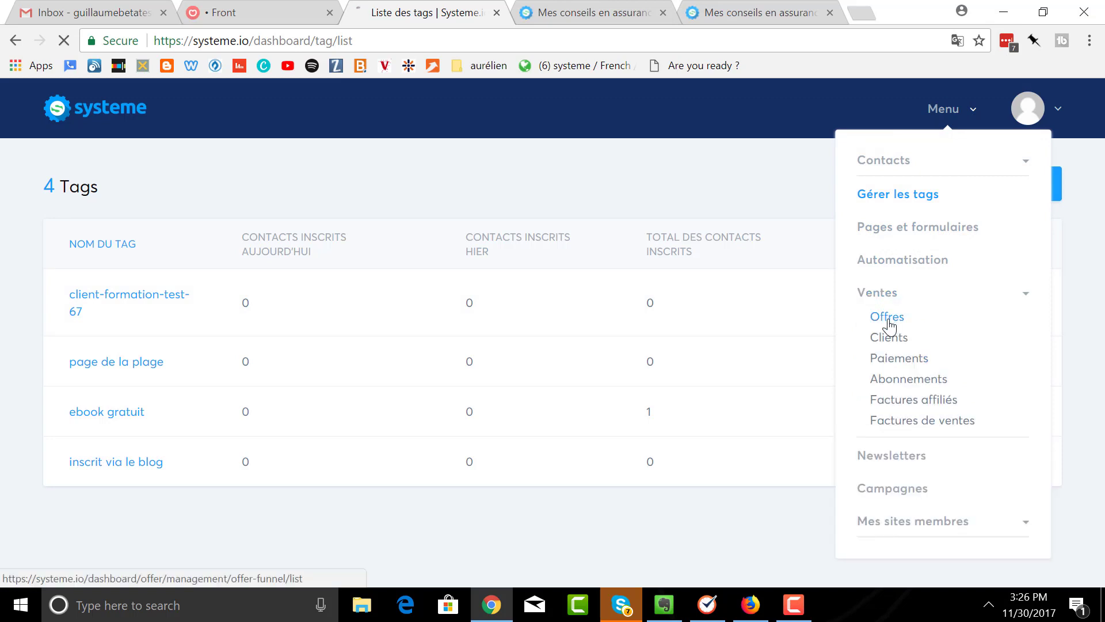
pyautogui.click(9, 41)
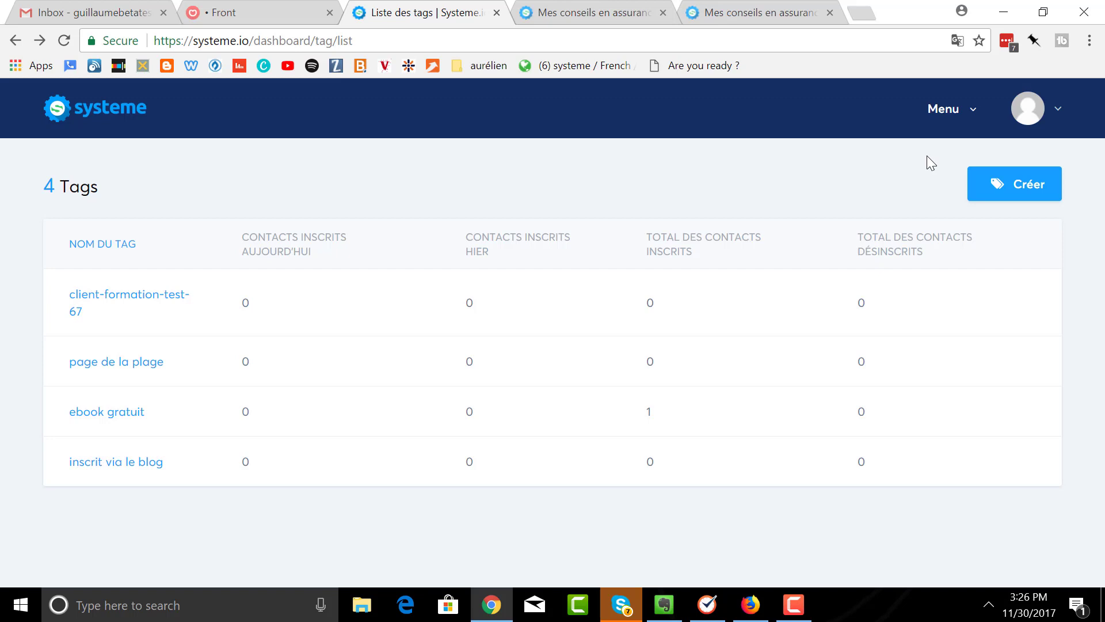
# - Start a new newsletter, include the "ebook gratuit" tag as recipients, and review the tag exclusion options
pyautogui.click(940, 115)
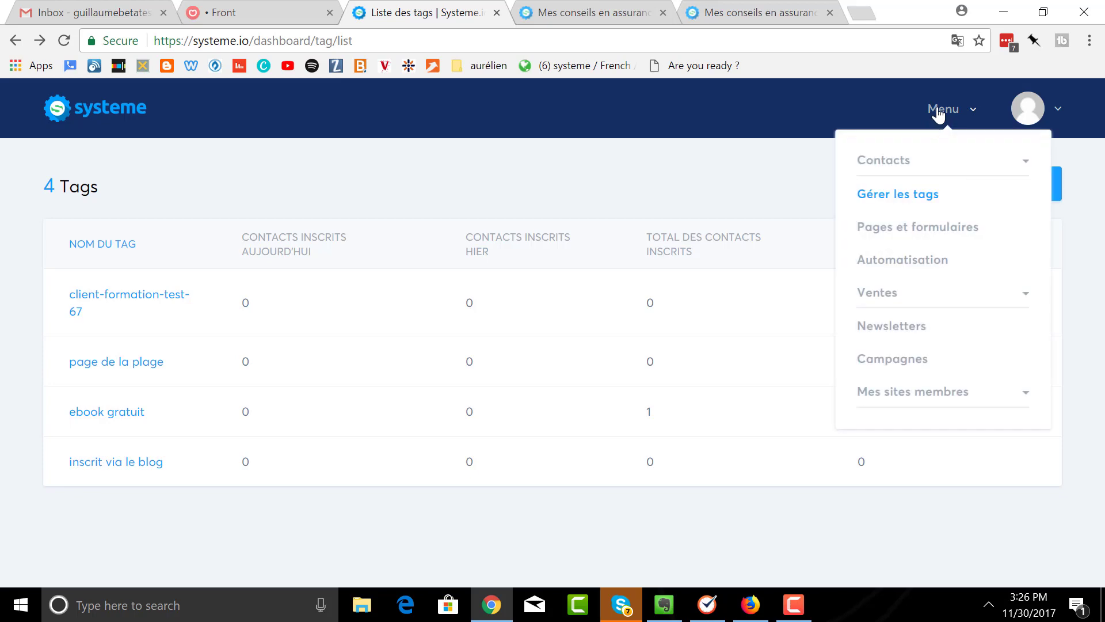
pyautogui.click(881, 325)
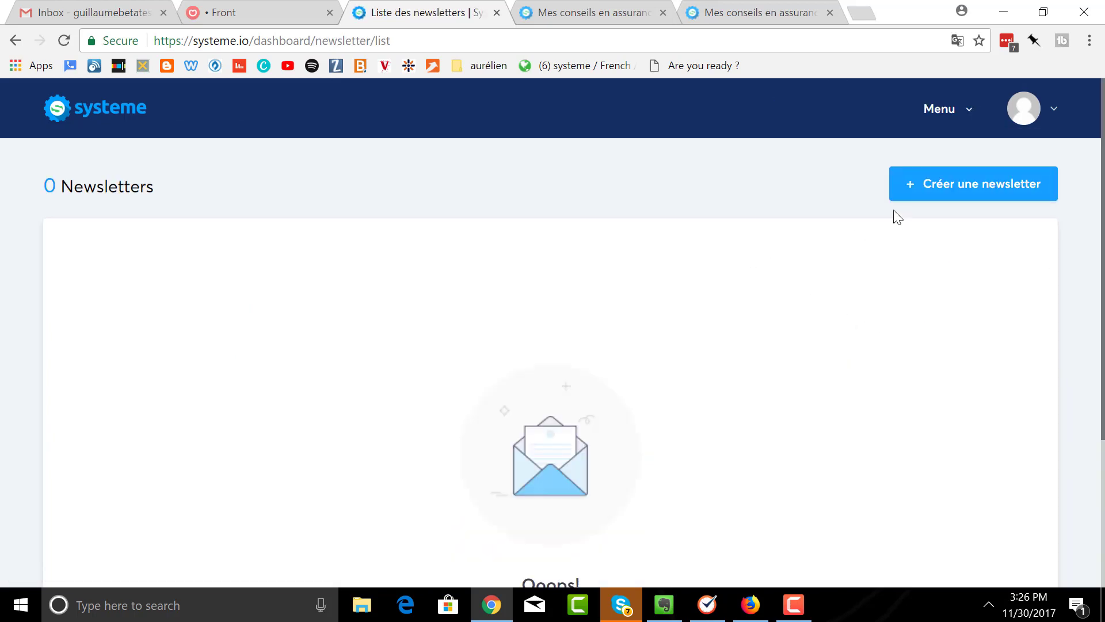
pyautogui.click(938, 196)
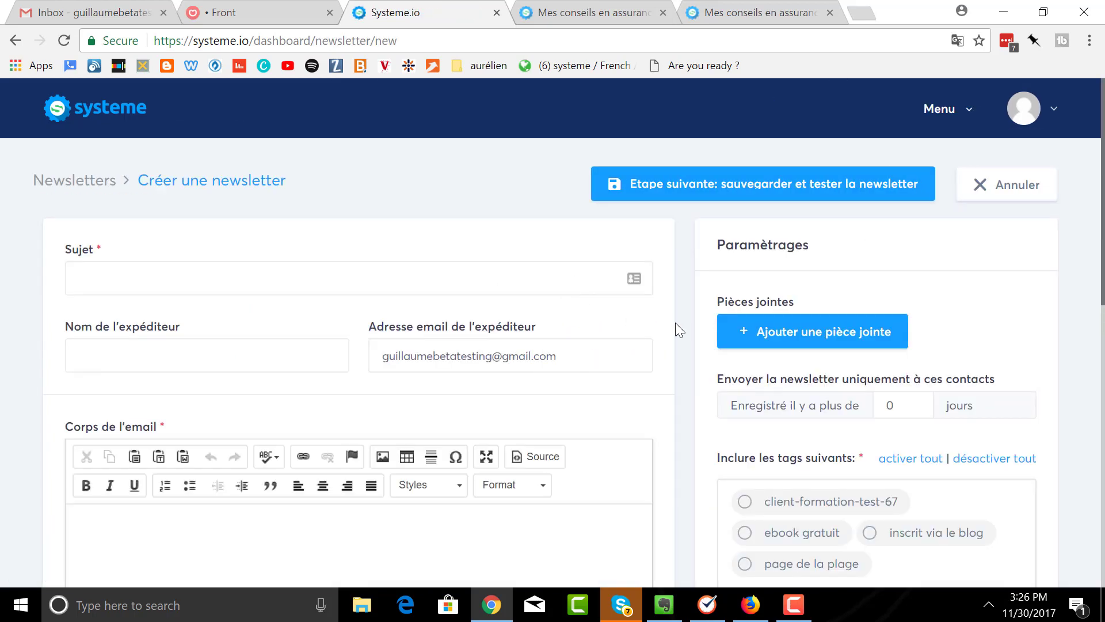
pyautogui.scroll(-2, 675, 325)
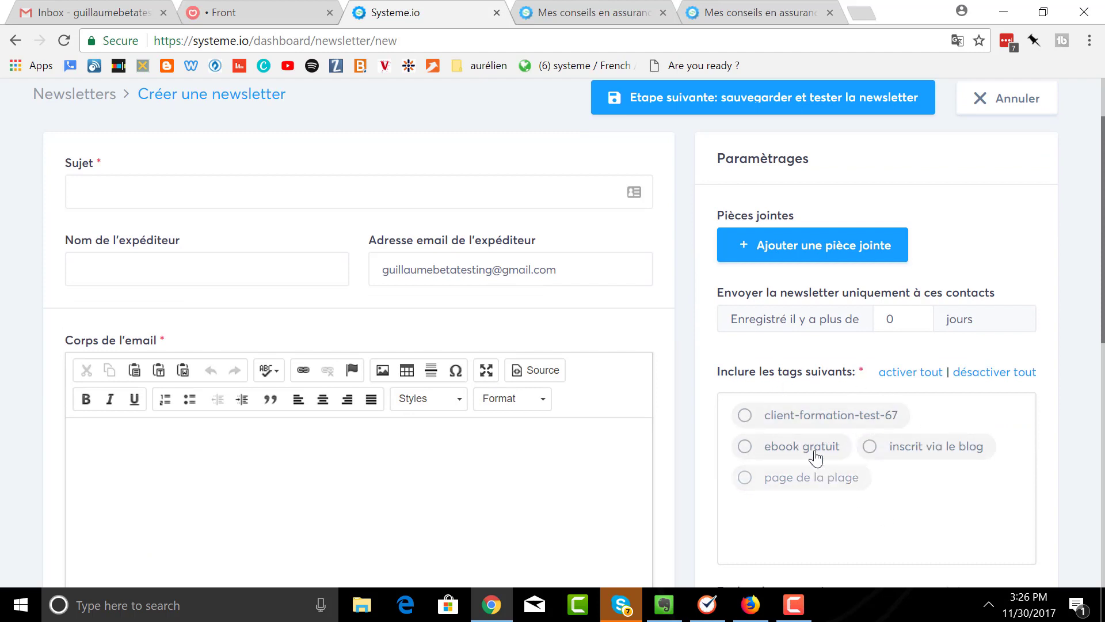
pyautogui.click(745, 450)
pyautogui.scroll(-3, 804, 419)
pyautogui.scroll(-6, 804, 419)
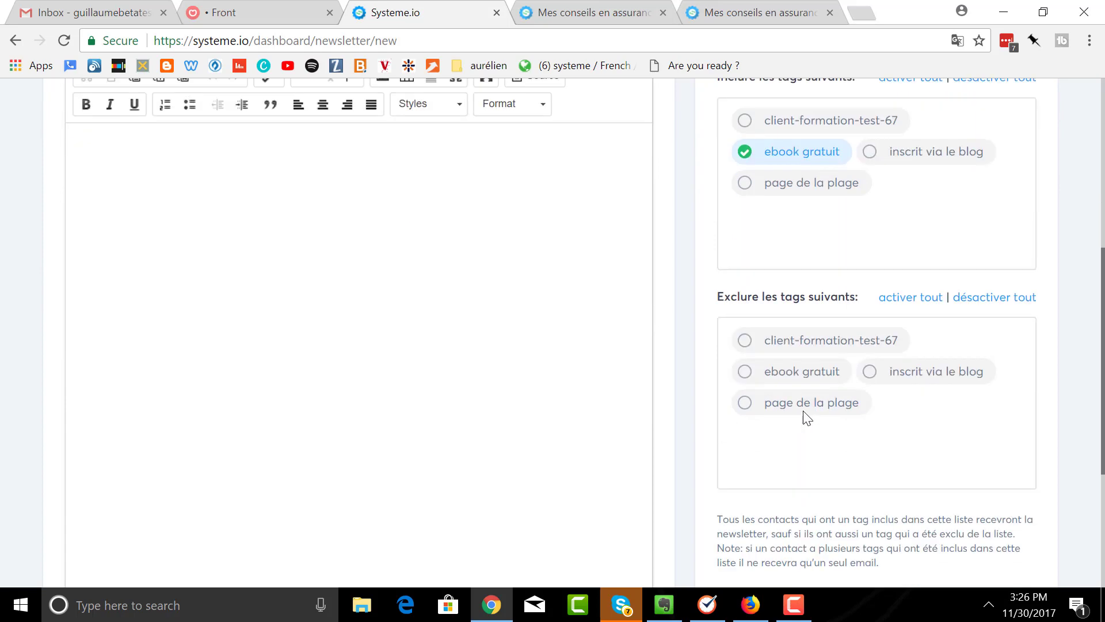
pyautogui.scroll(10, 851, 530)
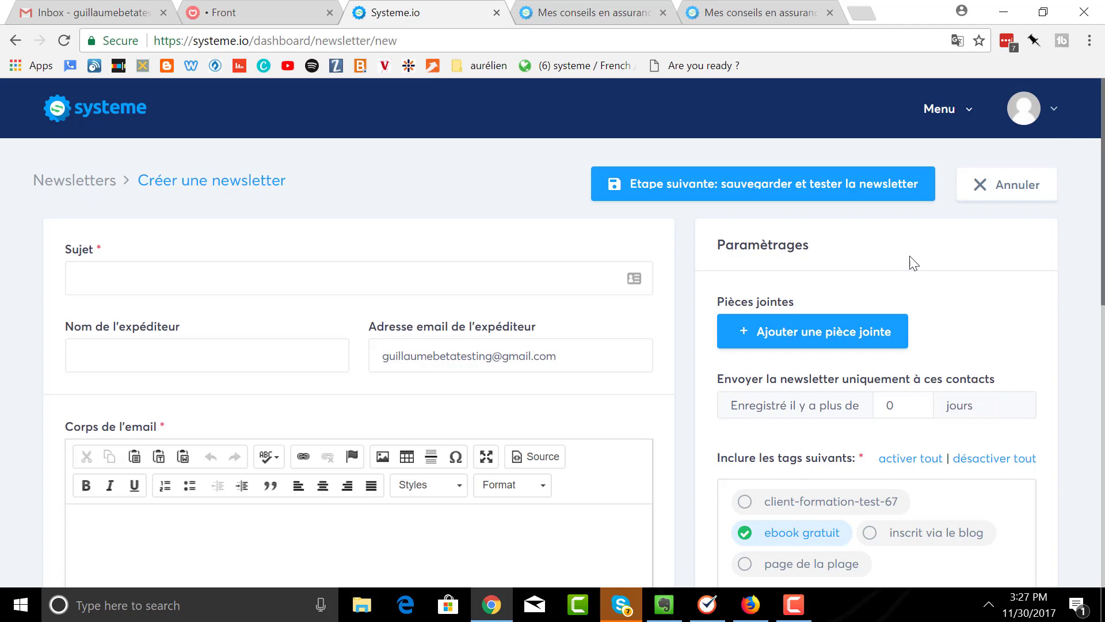
pyautogui.click(794, 604)
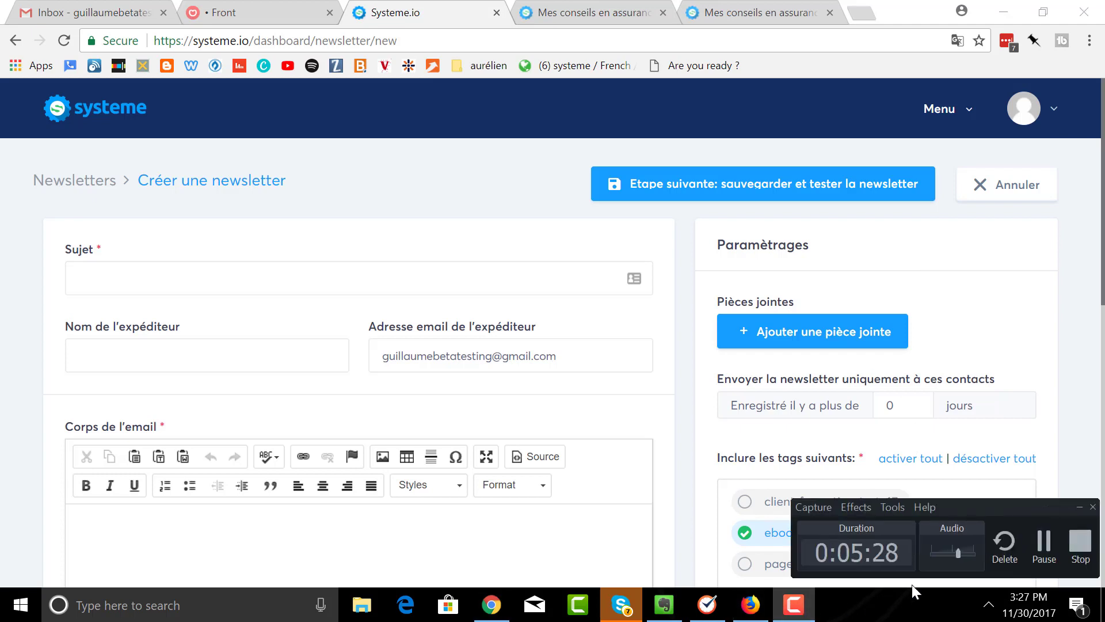